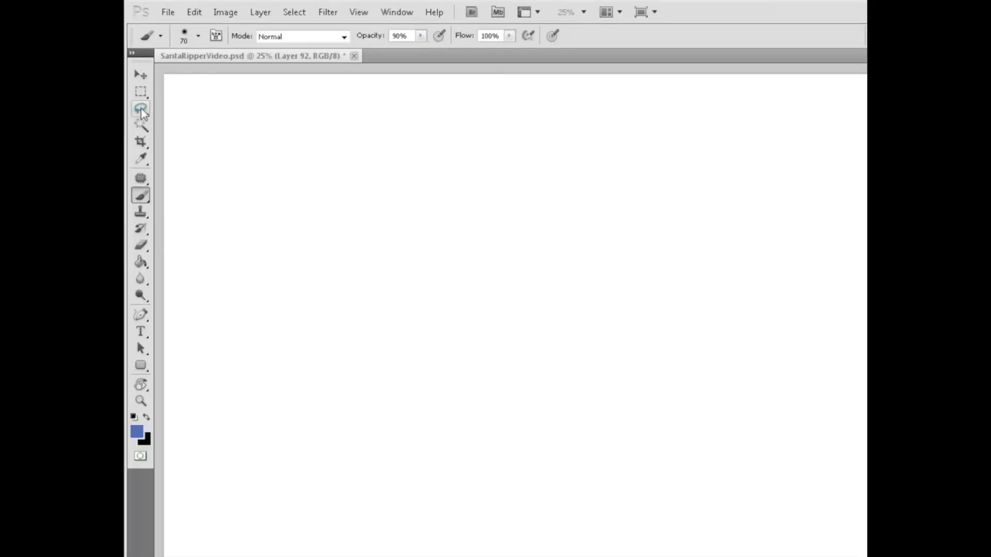
Step: Browse the Lasso, Magic Wand, Crop and Healing tool variants, then choose the Brush tool
left_click(142, 111)
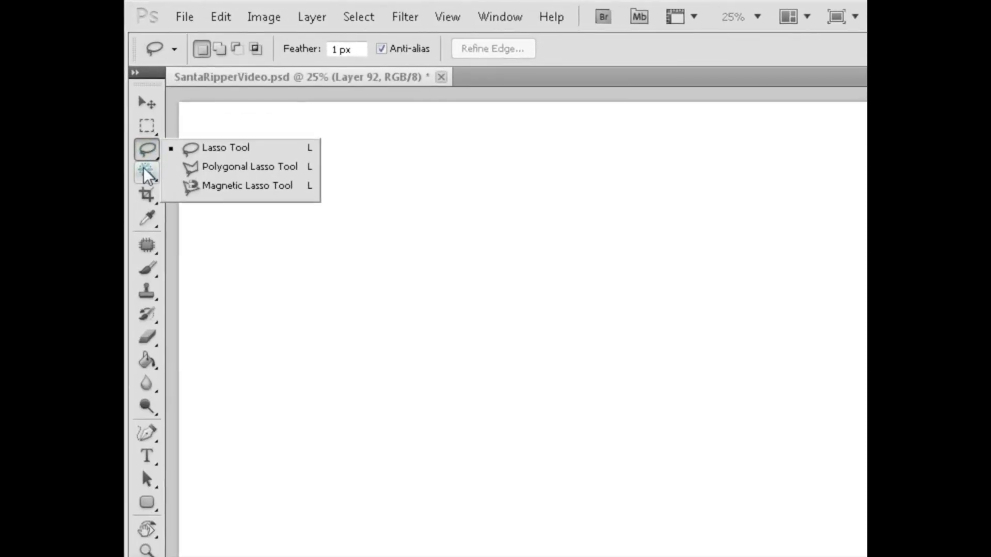
left_click(143, 126)
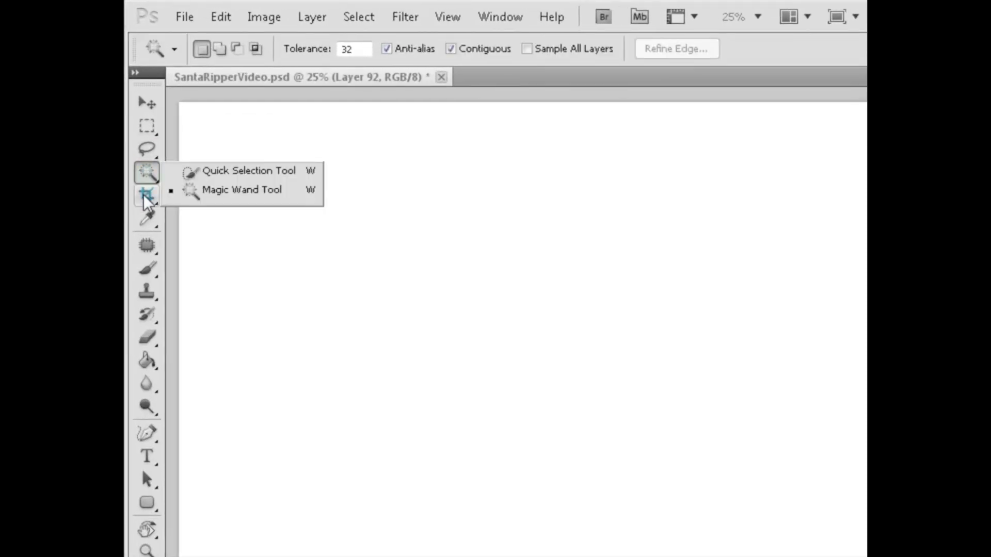
left_click(147, 194)
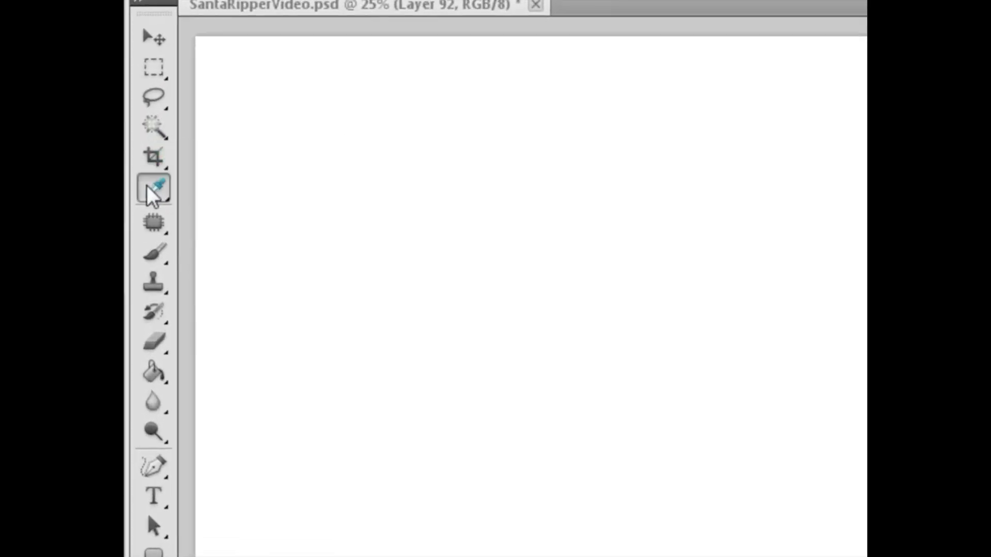
left_click(146, 186)
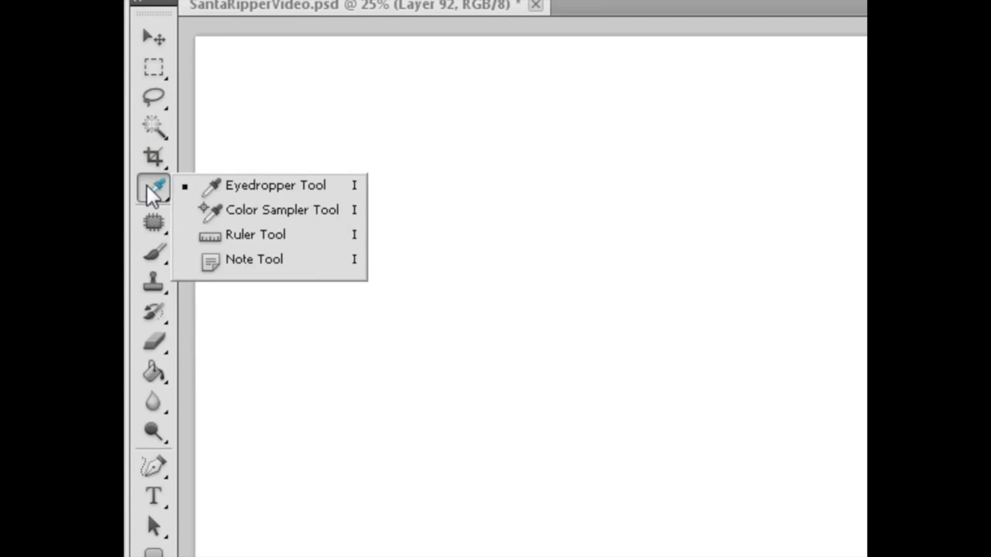
left_click(150, 219)
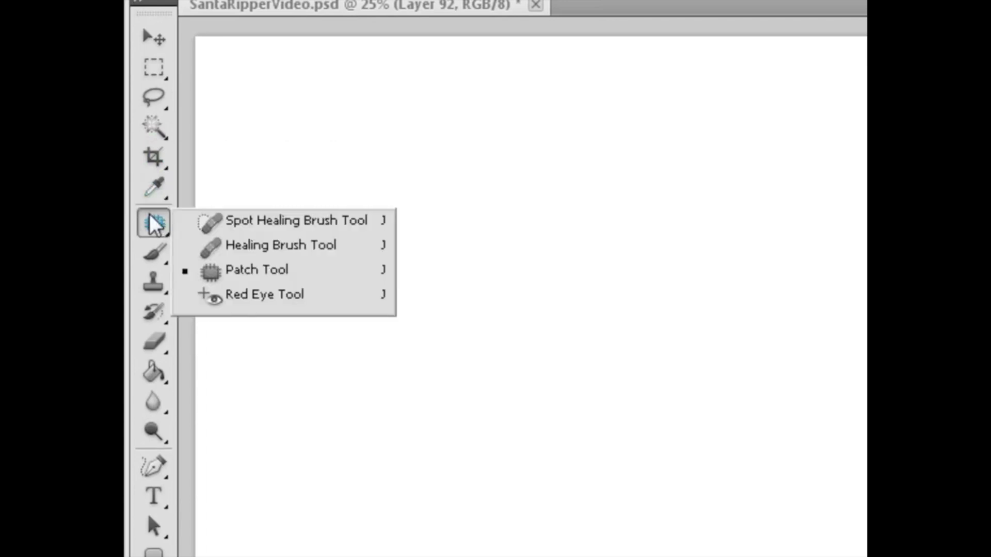
left_click(152, 253)
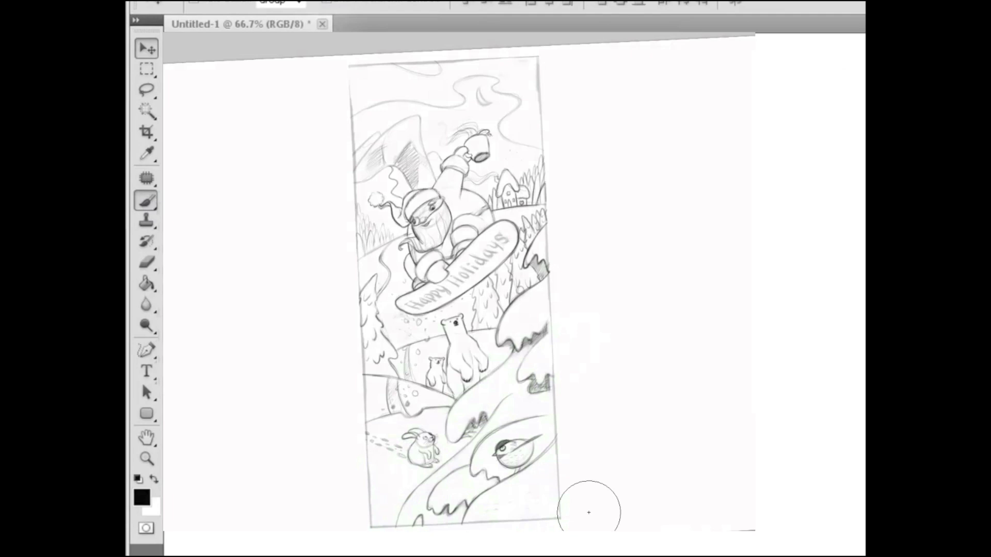
Step: Paint blue strokes from the lower-right snow up through the sky around Santa
mouse_move(588, 507)
left_mouse_down()
mouse_move(433, 461)
mouse_move(543, 340)
mouse_move(372, 488)
mouse_move(535, 302)
mouse_move(345, 397)
mouse_move(573, 228)
mouse_move(333, 325)
mouse_move(542, 194)
mouse_move(349, 241)
mouse_move(538, 161)
left_mouse_up()
mouse_move(433, 185)
left_mouse_down()
mouse_move(542, 155)
mouse_move(364, 186)
mouse_move(534, 124)
mouse_move(331, 172)
mouse_move(542, 100)
mouse_move(363, 132)
mouse_move(325, 101)
mouse_move(342, 120)
mouse_move(535, 62)
mouse_move(542, 47)
mouse_move(361, 68)
left_mouse_up()
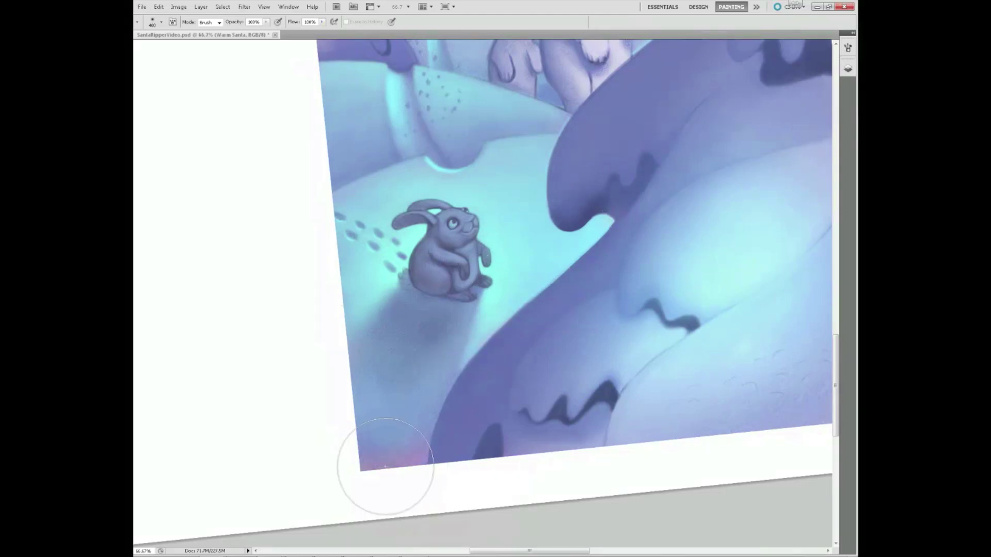
Step: Paint a warm glow up the slope, around the rabbit and over the tree
left_click_drag(387, 465, 595, 236)
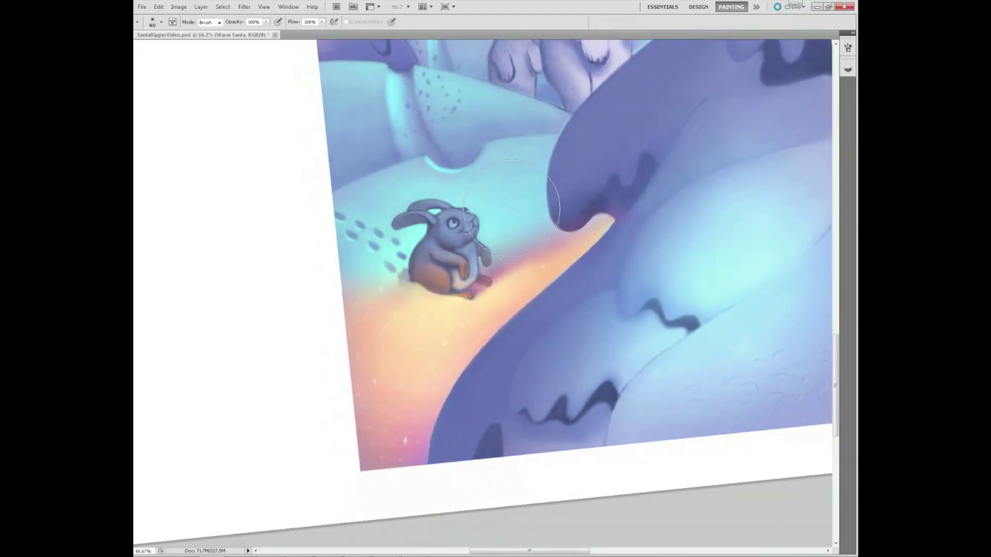
mouse_move(599, 155)
left_mouse_down()
mouse_move(623, 341)
mouse_move(611, 391)
left_mouse_up()
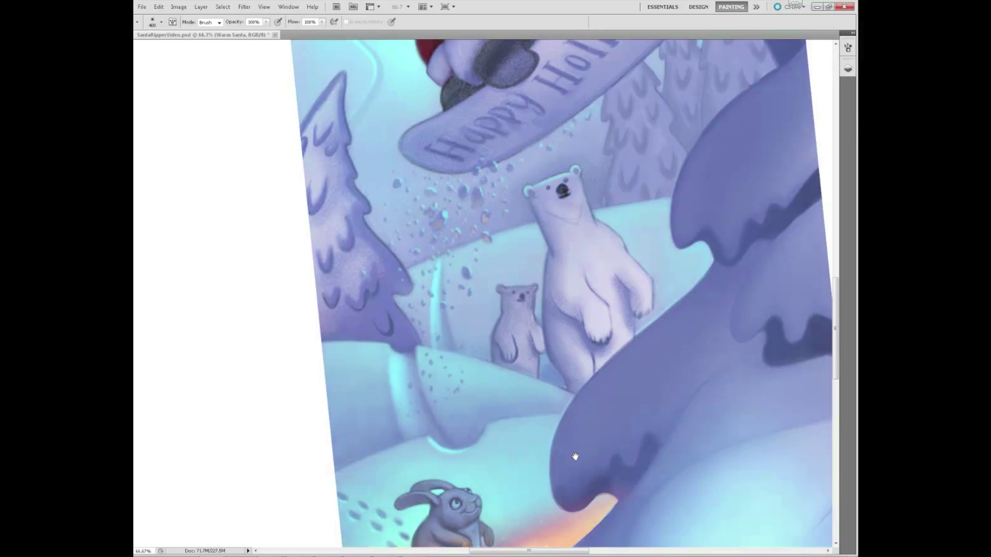
left_click_drag(464, 495, 511, 465)
mouse_move(344, 458)
left_mouse_down()
mouse_move(369, 308)
mouse_move(542, 340)
left_mouse_up()
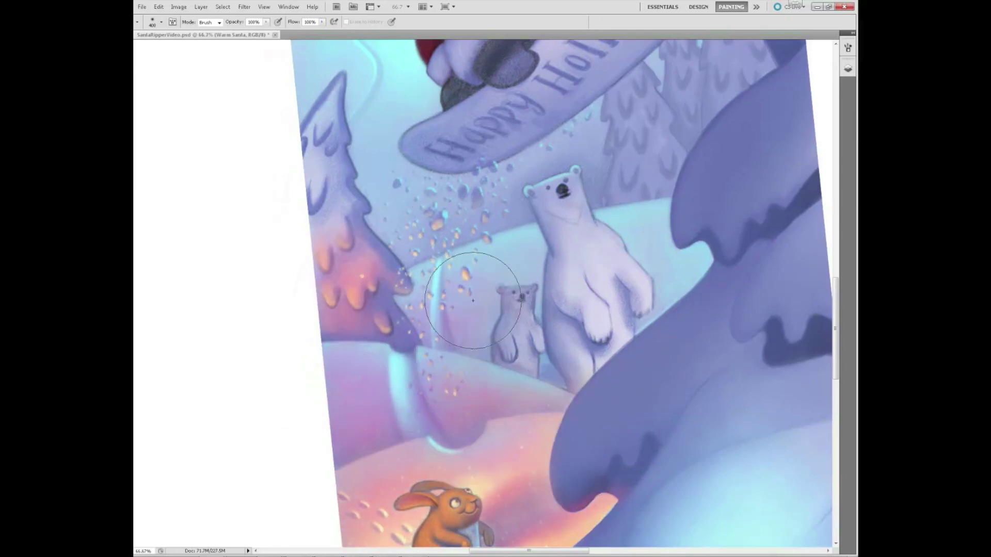
Step: Warm the tree, polar bears and snow spray, and glaze the Happy Holidays snowboard yellow
left_click_drag(681, 194, 712, 387)
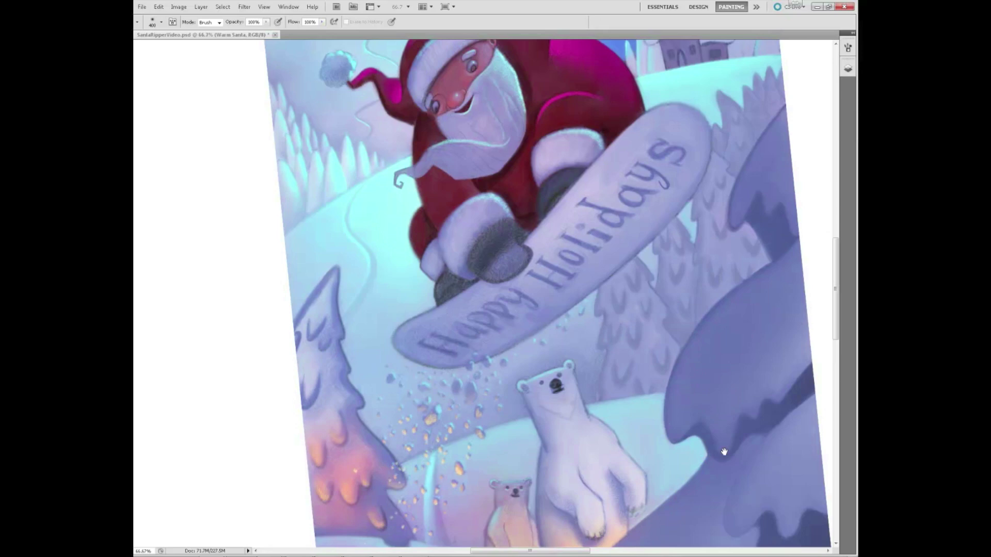
mouse_move(665, 465)
left_mouse_down()
mouse_move(526, 435)
mouse_move(721, 318)
left_mouse_up()
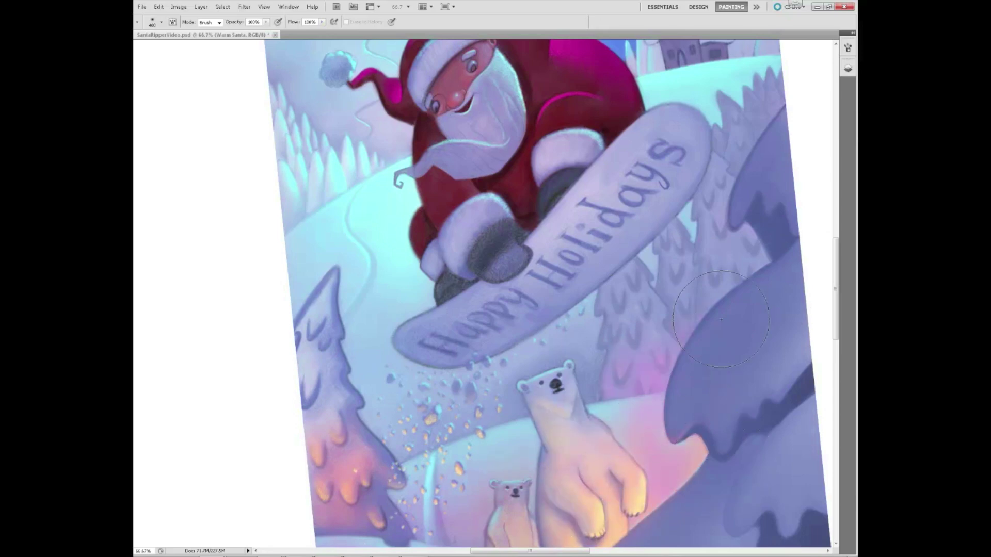
left_click_drag(263, 363, 604, 309)
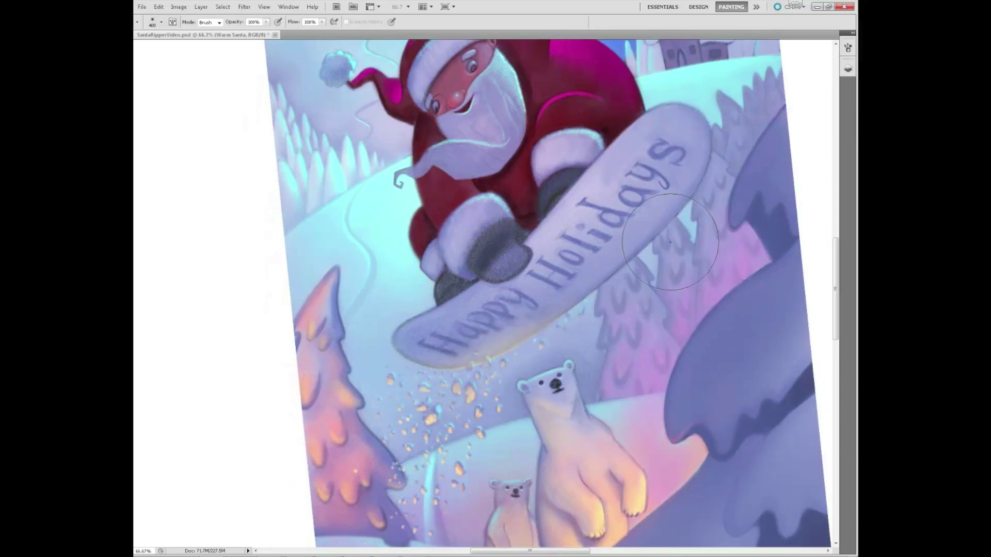
scroll(670, 242, "up", 5)
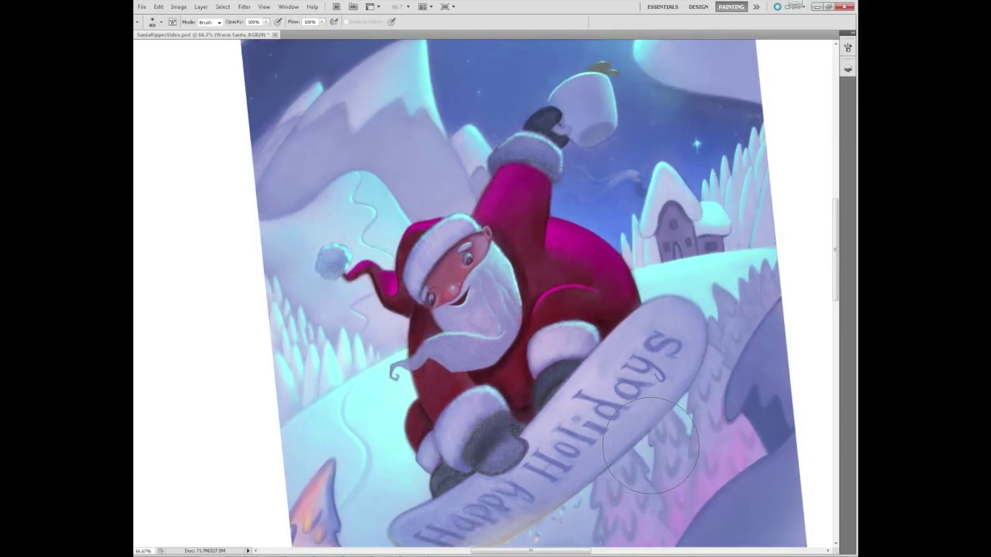
mouse_move(650, 445)
left_mouse_down()
mouse_move(411, 526)
mouse_move(655, 341)
mouse_move(388, 450)
mouse_move(642, 283)
mouse_move(387, 348)
mouse_move(558, 271)
mouse_move(456, 239)
left_mouse_up()
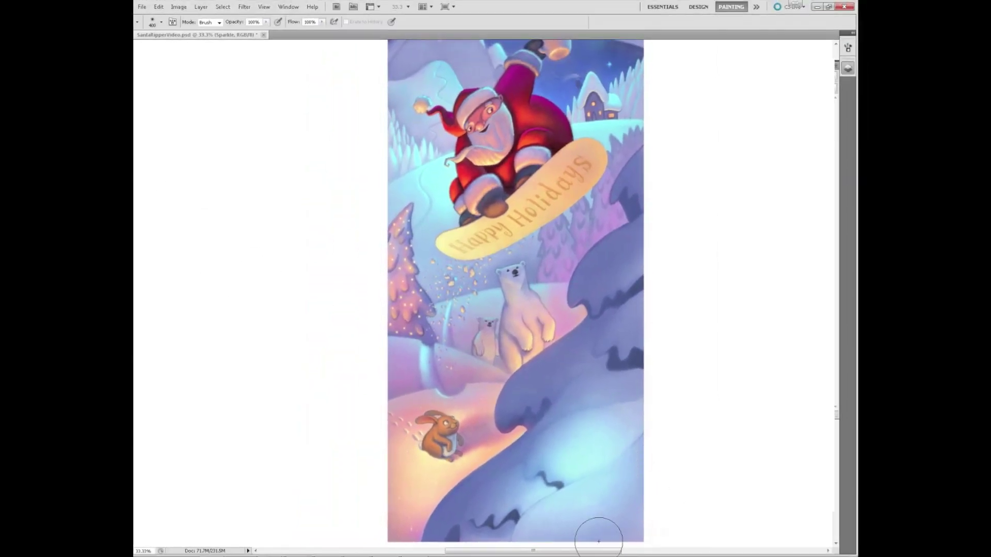
Step: Sprinkle sparkles over the lower snow, the snow slope and the drifts on the right
left_click_drag(635, 503, 542, 496)
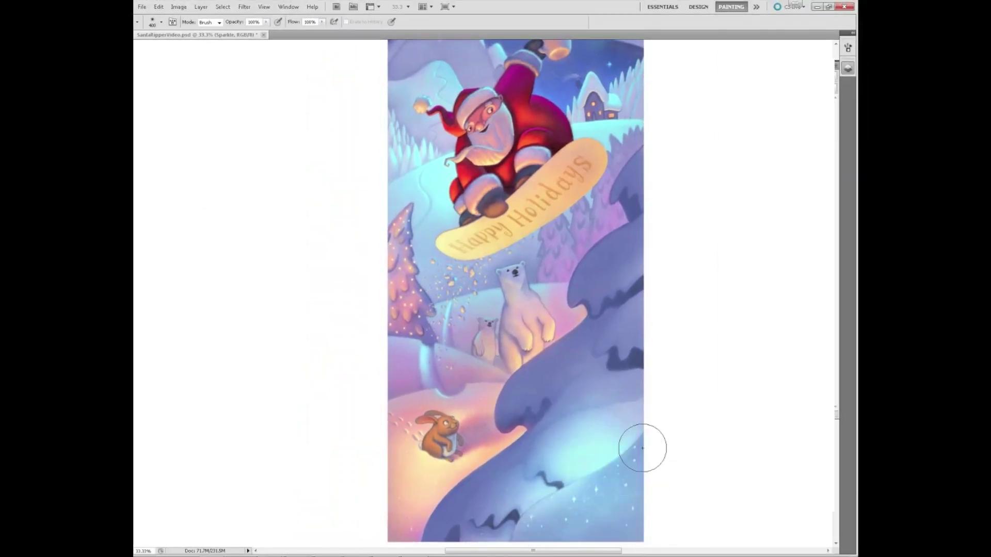
mouse_move(619, 448)
left_mouse_down()
mouse_move(465, 523)
mouse_move(581, 427)
left_mouse_up()
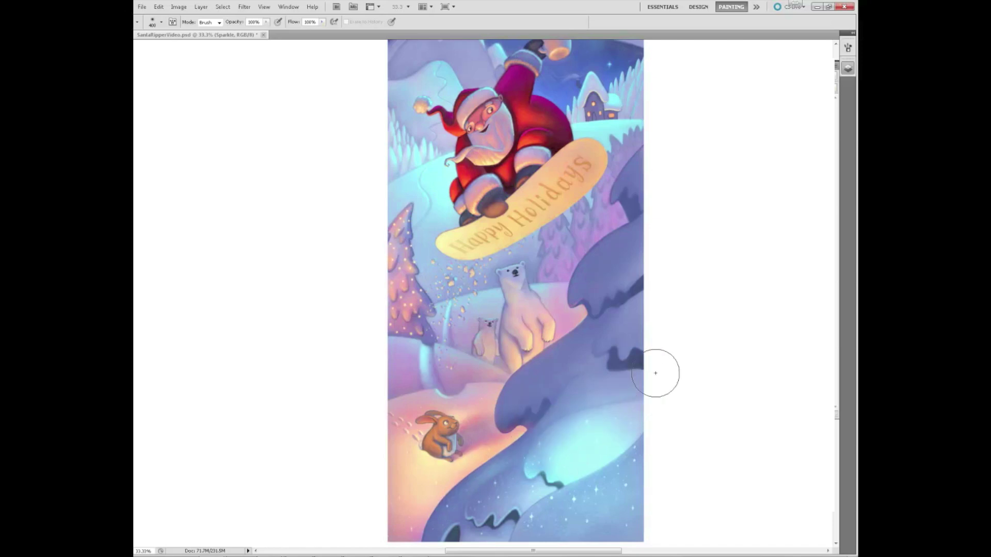
left_click_drag(635, 387, 514, 398)
left_click_drag(641, 321, 542, 379)
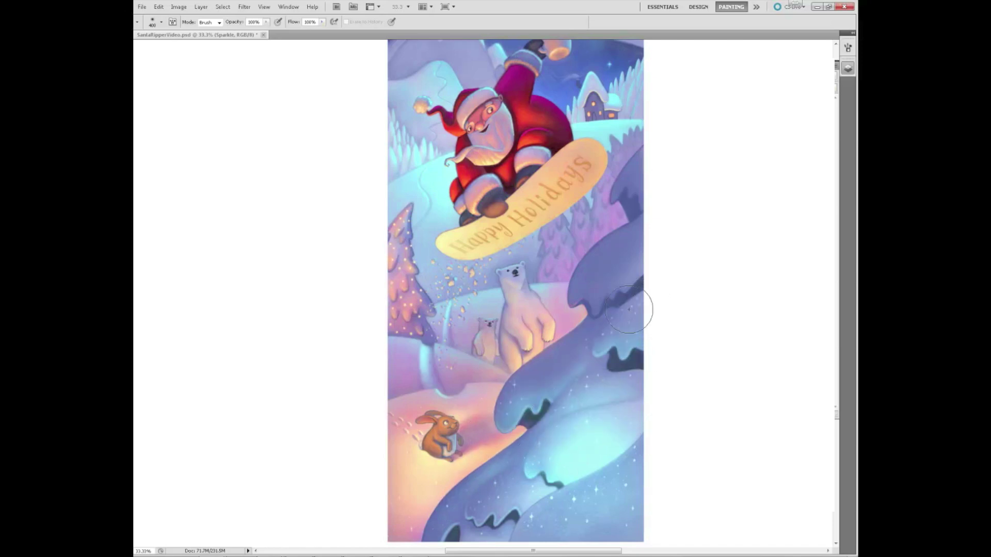
left_click_drag(542, 334, 603, 269)
left_click(602, 268)
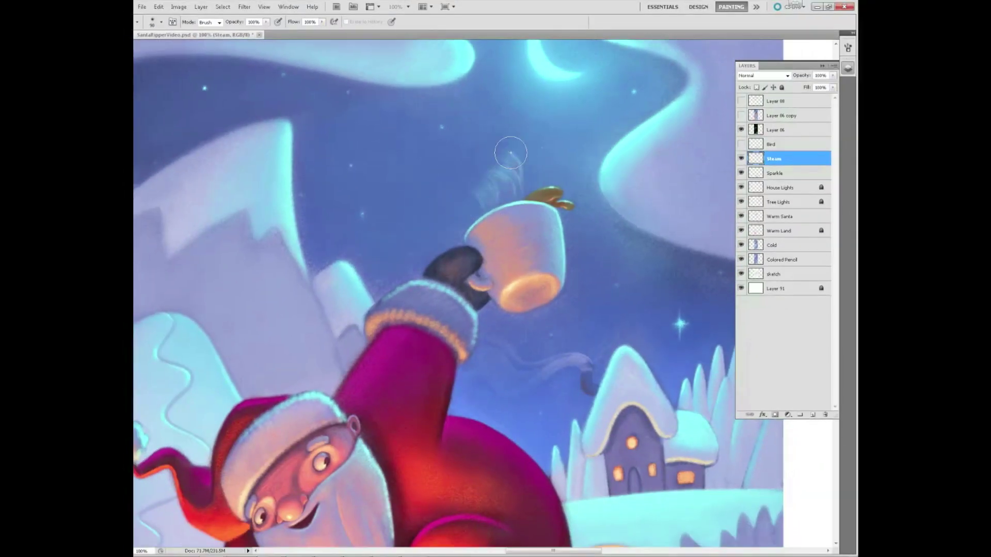
Step: Brush a soft wisp of steam just above Santa's mug
left_click_drag(443, 182, 455, 164)
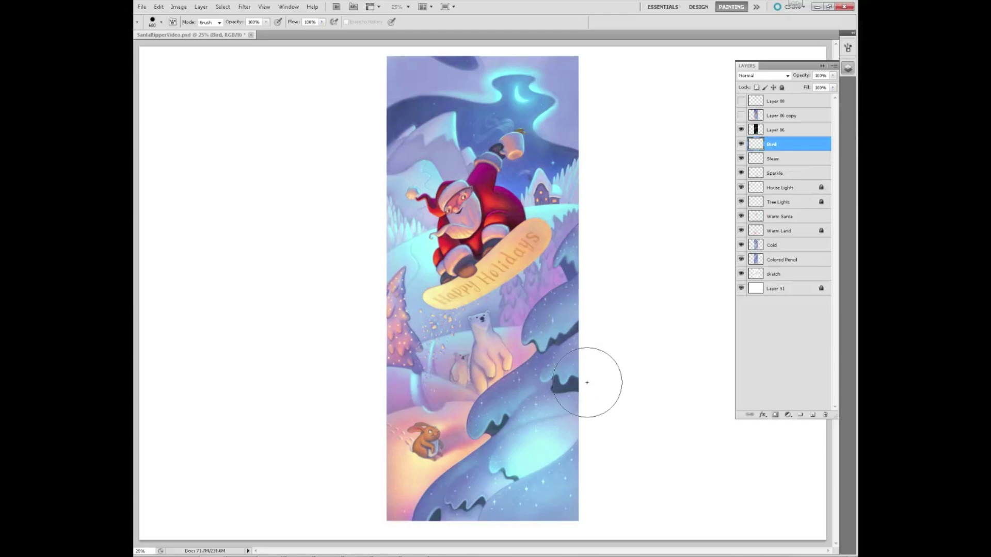
Step: Place a small round bird on the lower-right snow drift
left_click(538, 448)
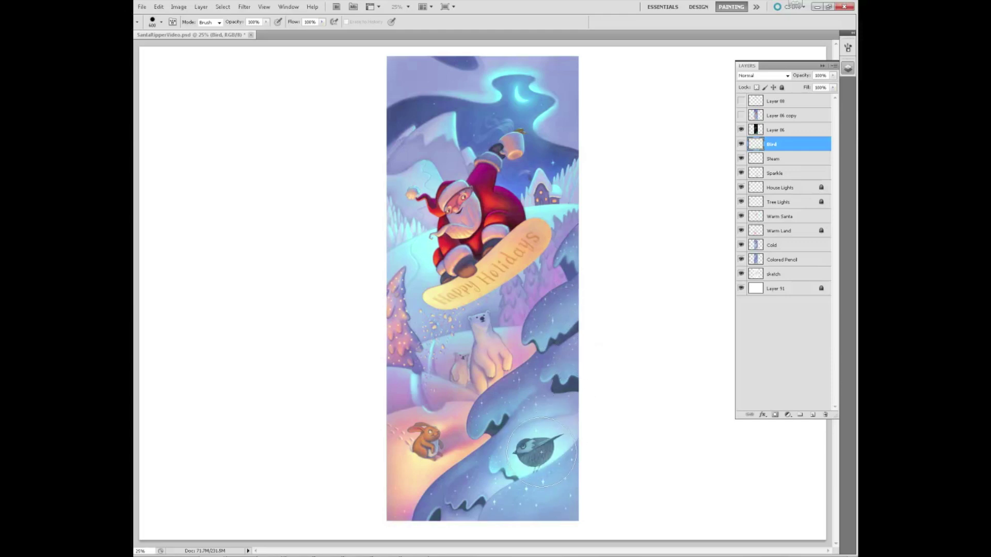